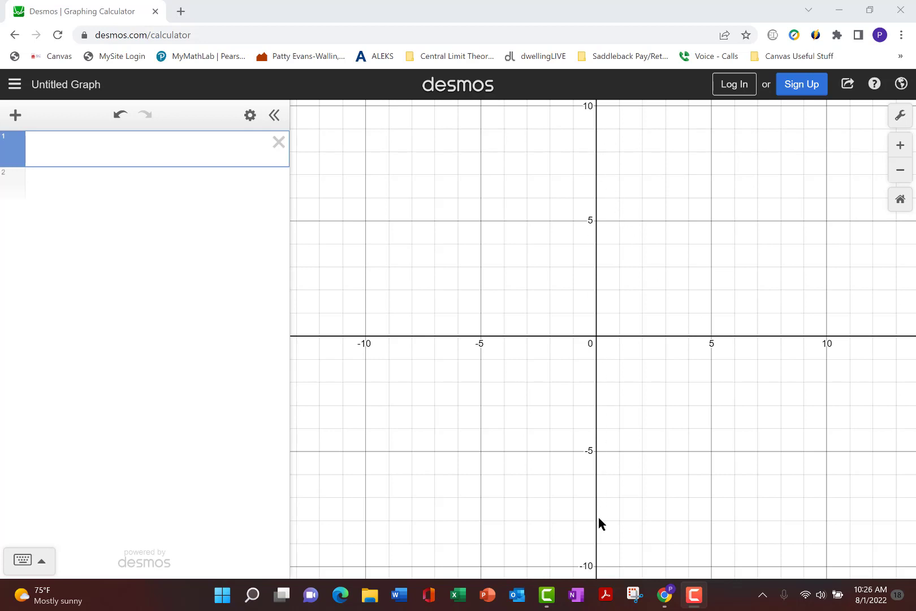
Step: Plot the point (2,3) in the first expression and show its coordinate label on the graph
click(80, 152)
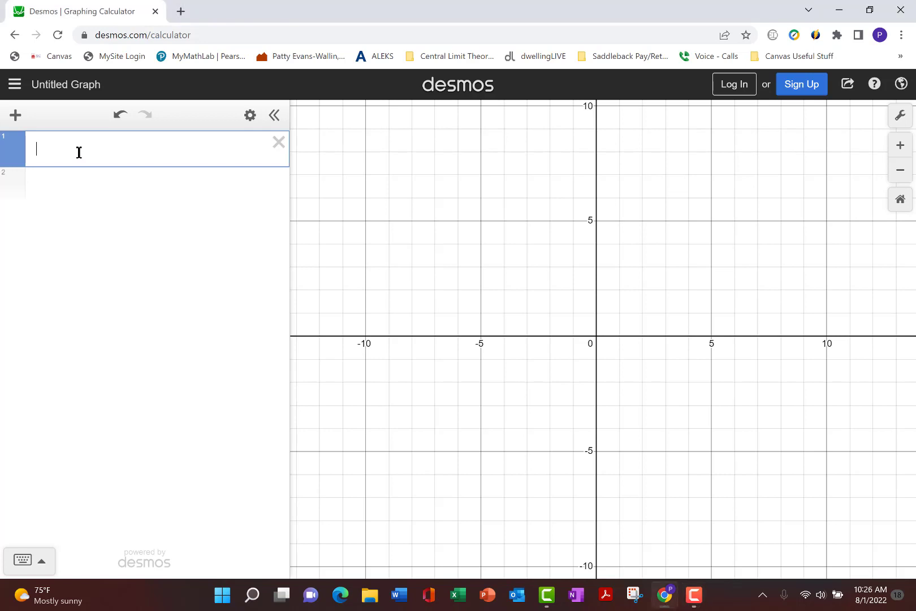
text(()
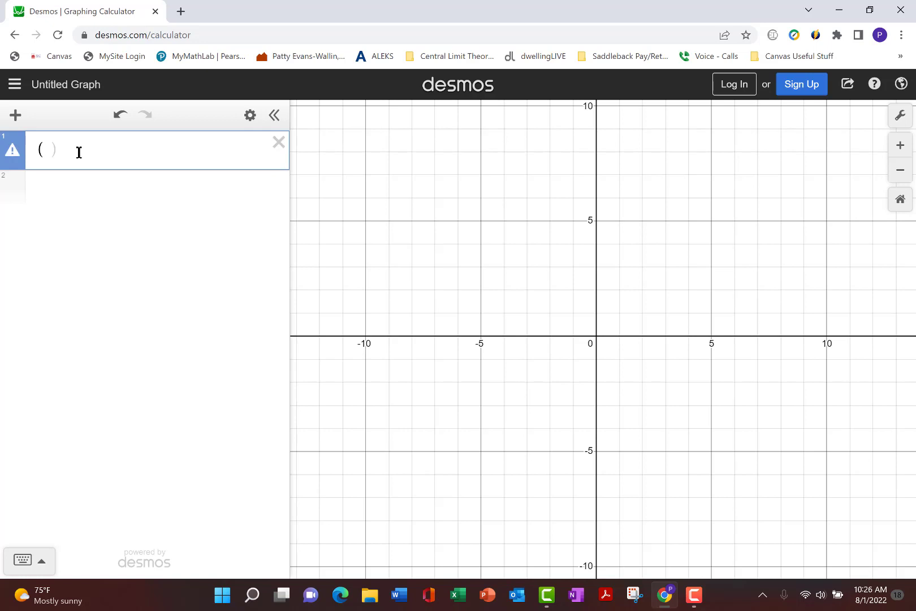
text(2,3))
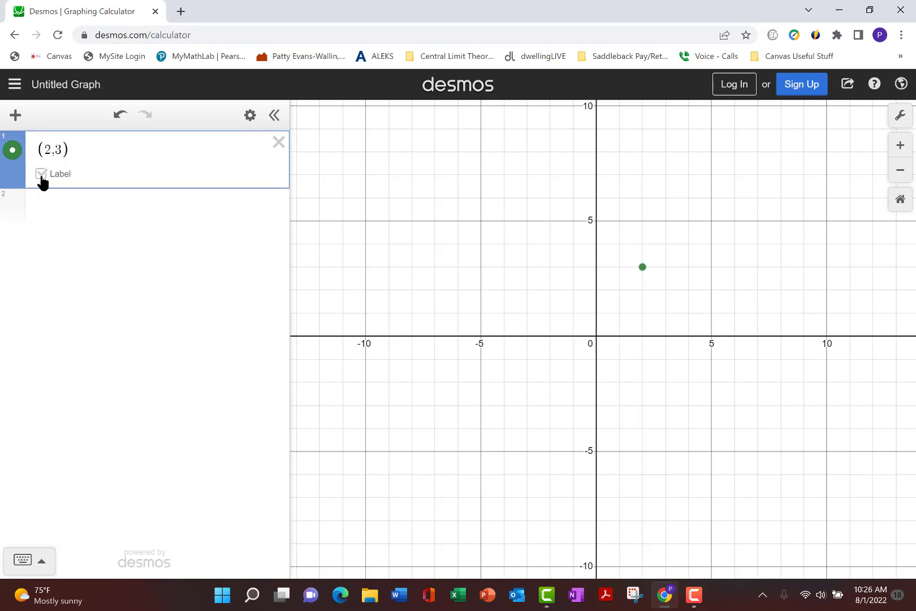
click(41, 174)
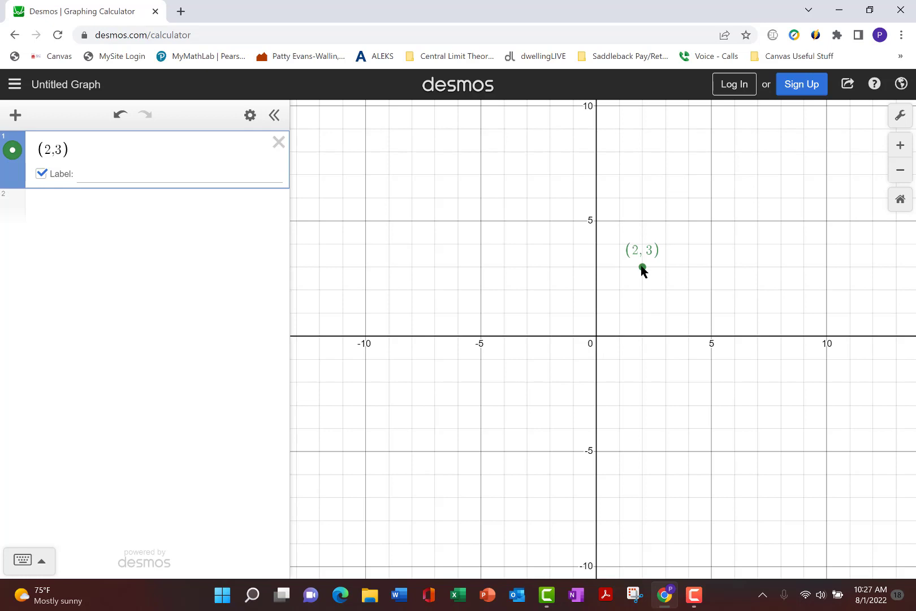
Step: Plot the point (6,3) in the second expression and show its coordinate label
click(131, 222)
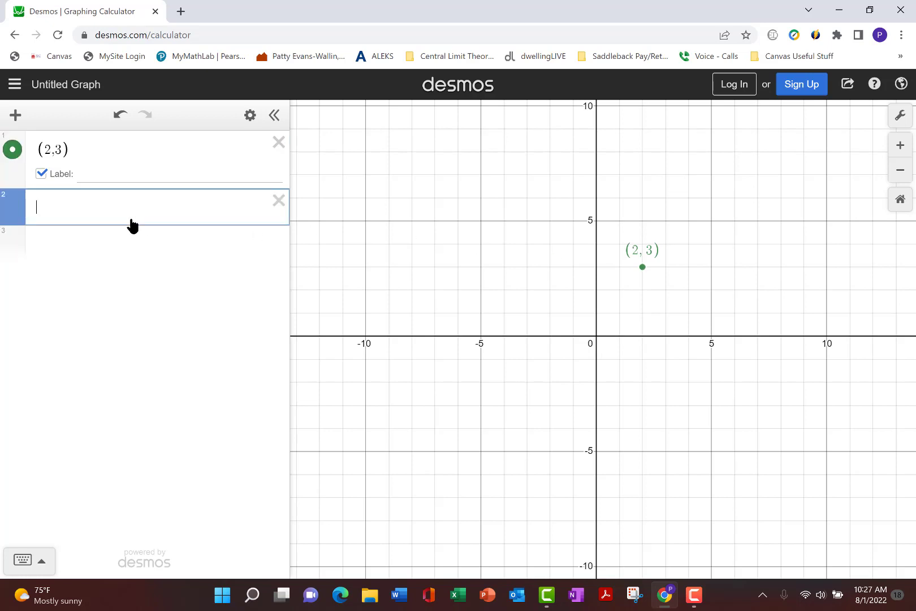
text(()
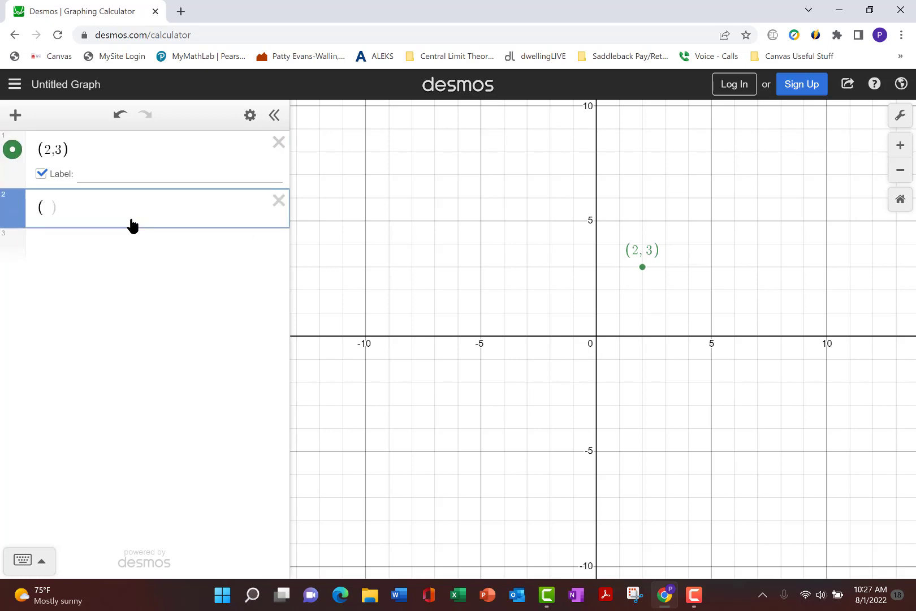
text(6,3)
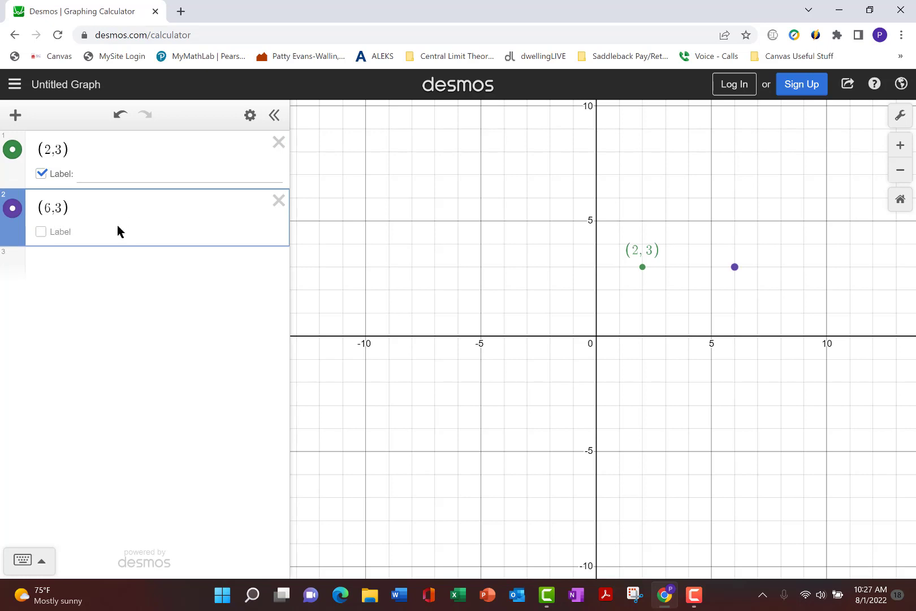
click(41, 231)
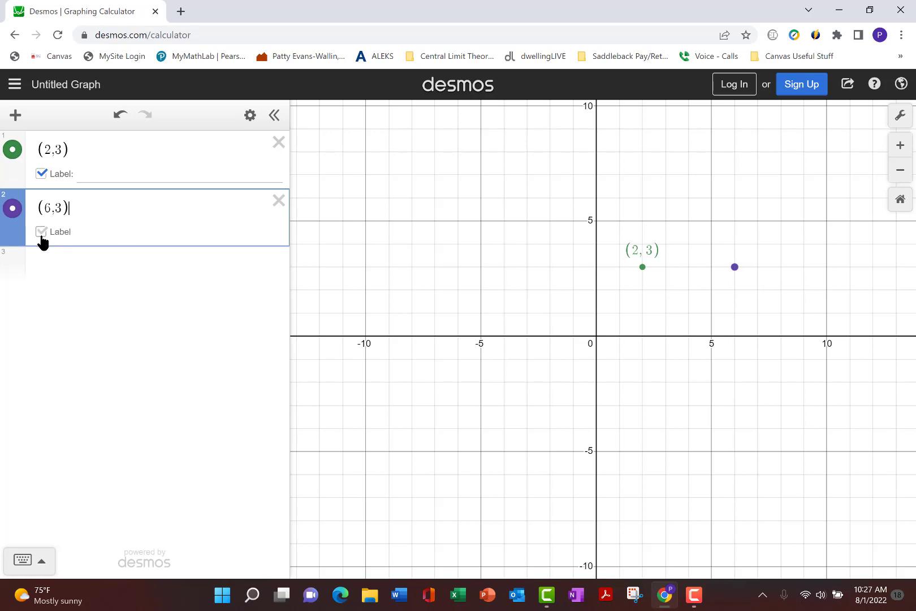
Step: Plot the point (7,6) in the third expression and show its coordinate label
click(51, 271)
text((7)
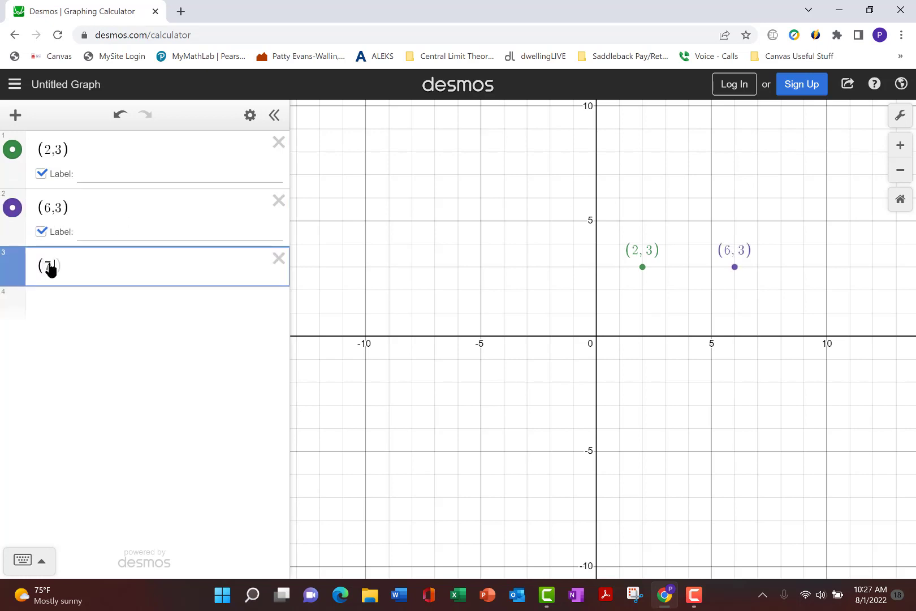
text(,6))
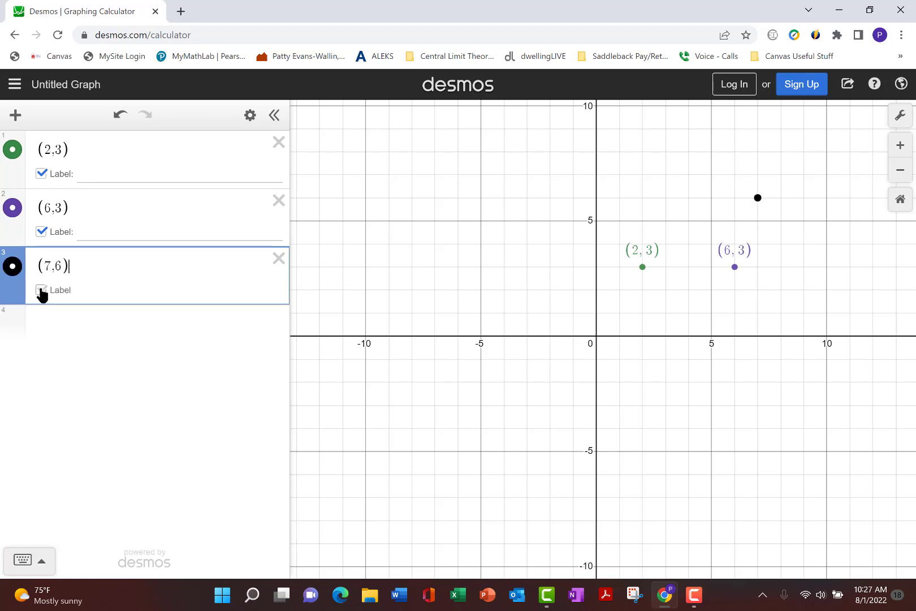
click(41, 290)
Step: Plot the point (2,1) in the fourth expression and show its coordinate label
click(48, 327)
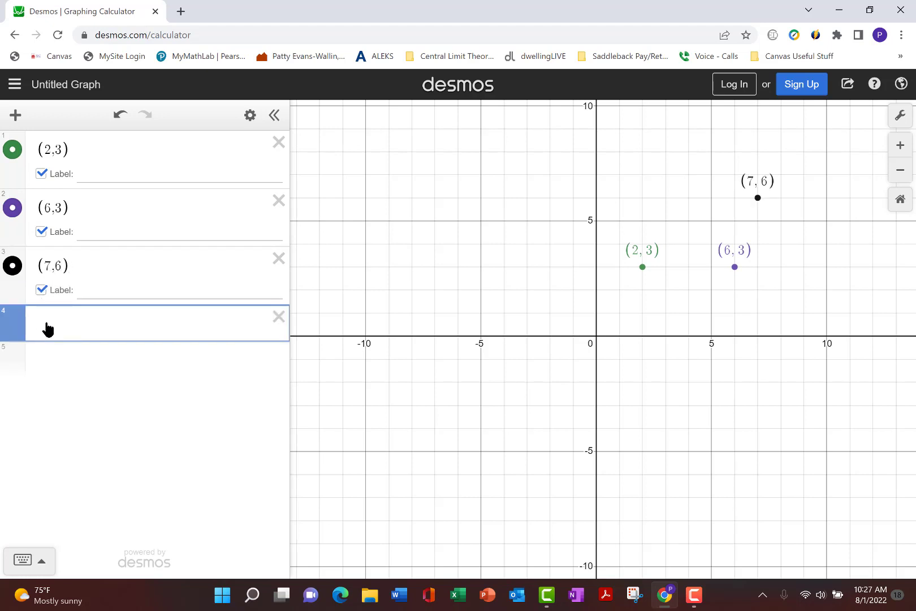
text((2,1))
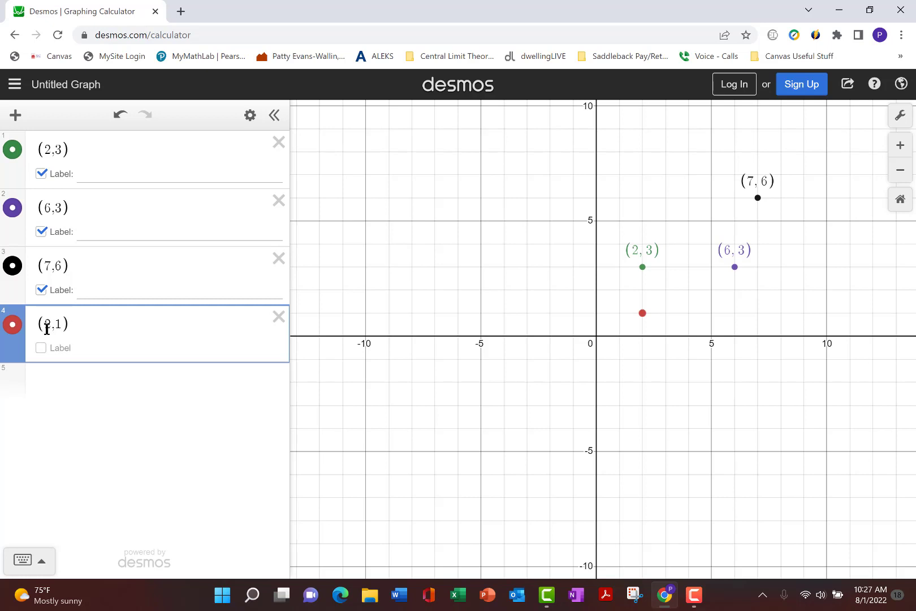
click(41, 348)
Step: Plot the origin (0,0) in the fifth expression and show its coordinate label
click(50, 385)
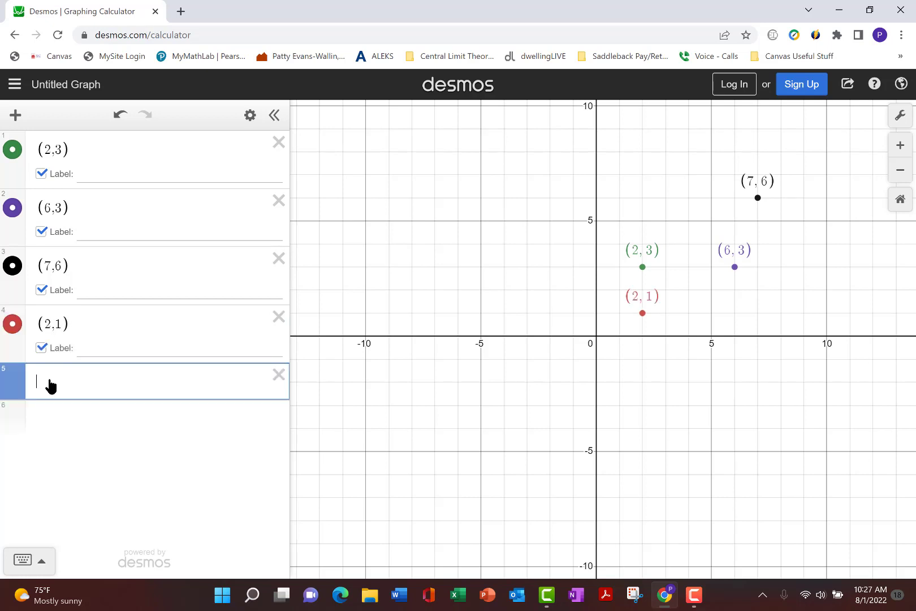
text((0,0)
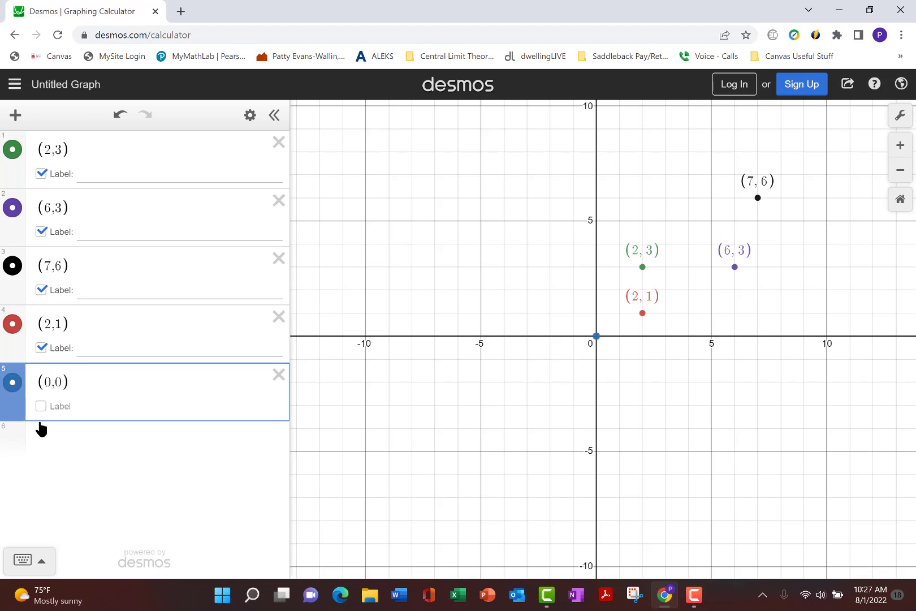
click(41, 407)
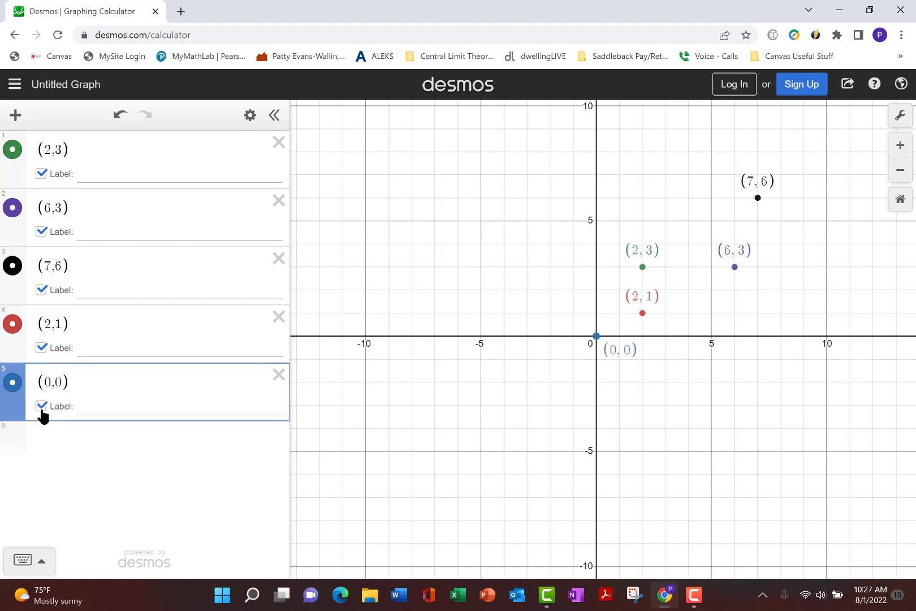
Step: Graph the vertical line x = 2 in the sixth expression
click(75, 445)
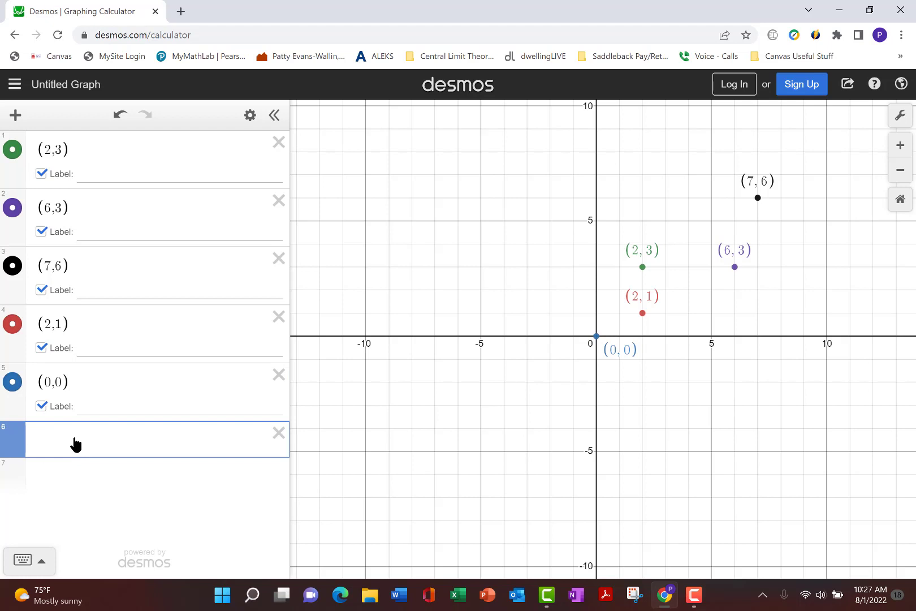
text(x)
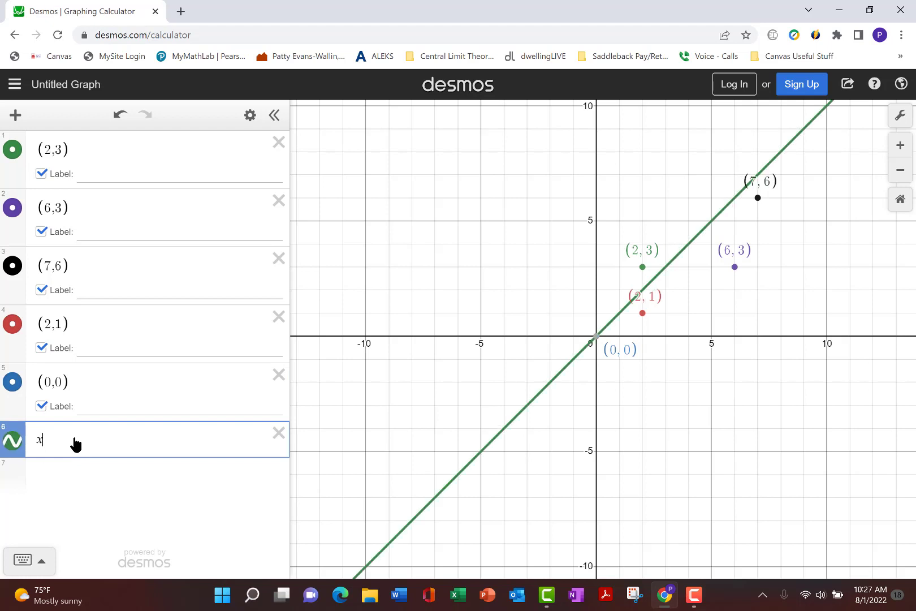
text(=2)
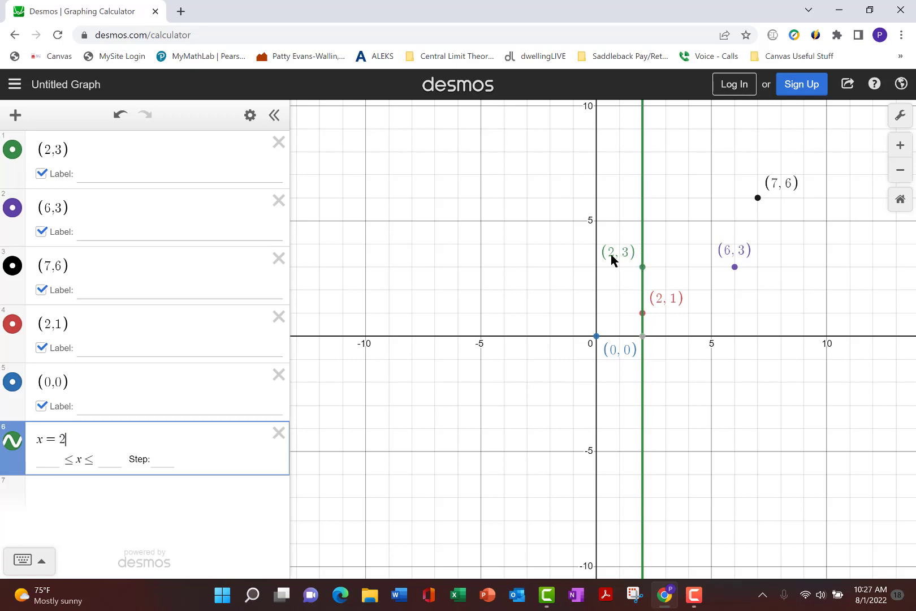
mouse_move(643, 340)
Step: Open the on-screen keypad and change the equation x = 2 to the inequality x ≥ 2
click(35, 560)
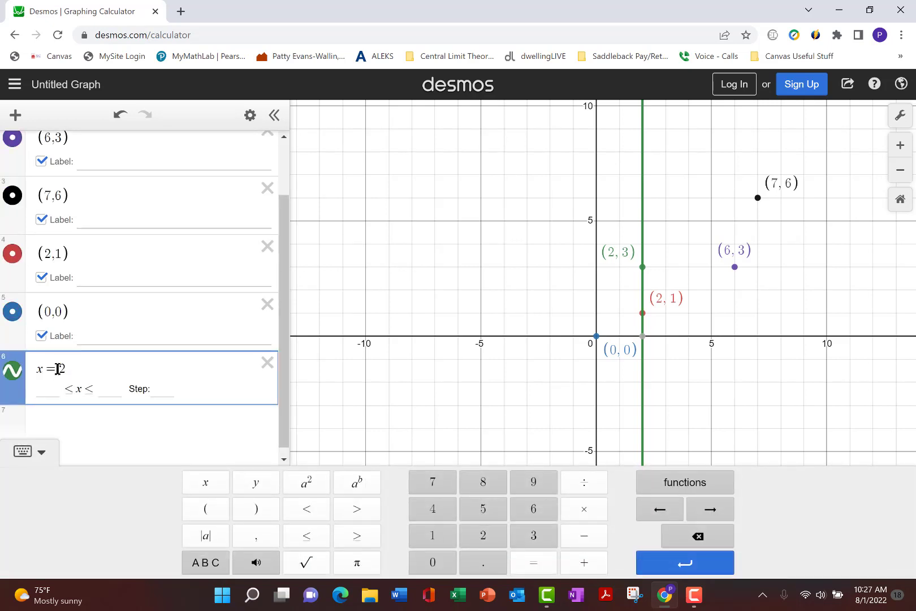
click(57, 368)
key(BackSpace)
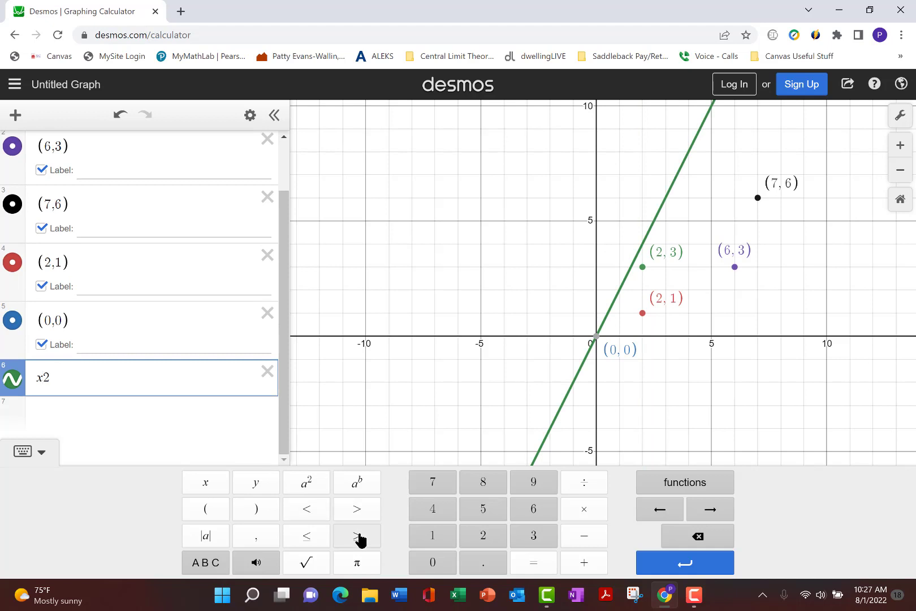
click(358, 537)
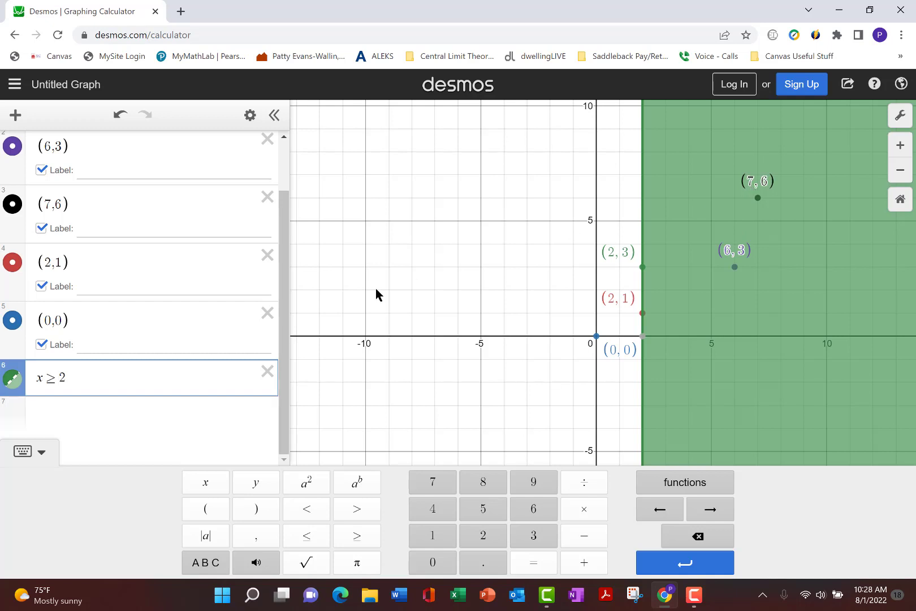
Step: Reverse the inequality in the sixth expression so that it reads x ≤ 2
click(53, 379)
key(BackSpace)
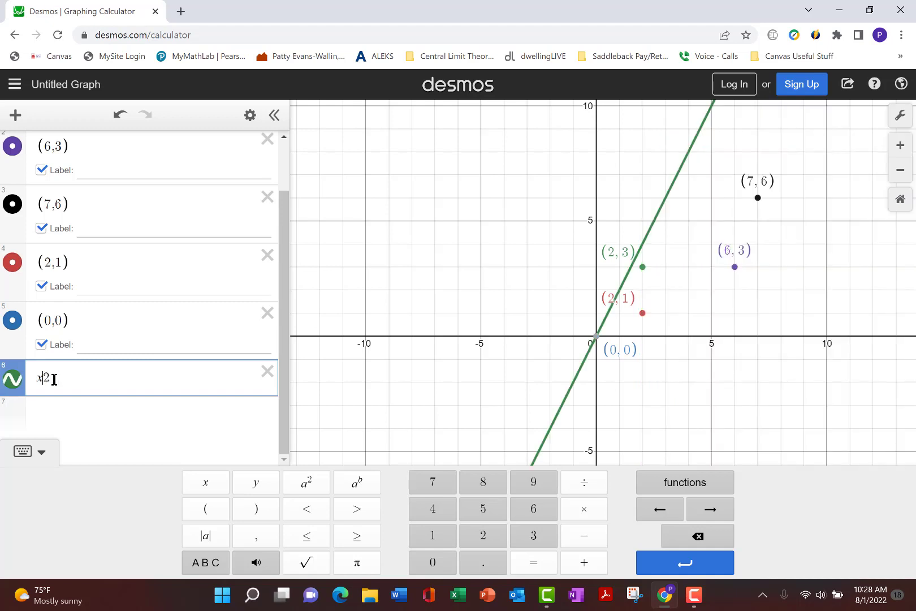
click(310, 537)
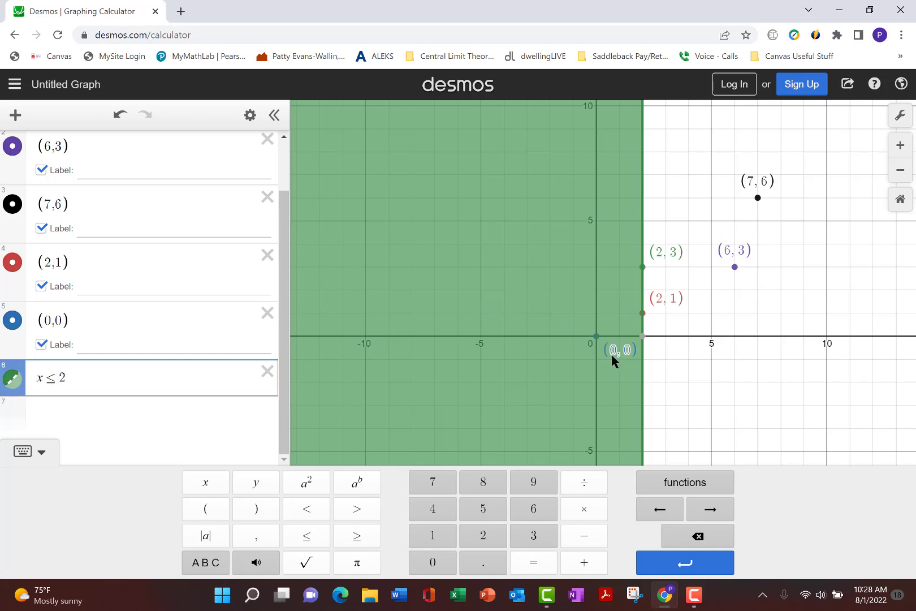
Step: Replace the inequality in the sixth expression with the horizontal line y = 3
click(112, 377)
key(BackSpace)
key(BackSpace)
key(BackSpace)
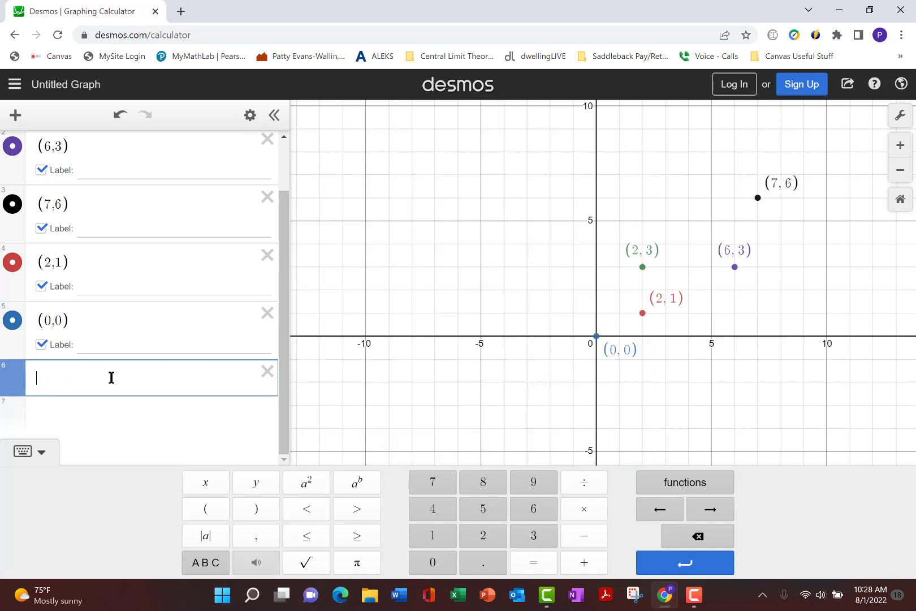
text(y=3)
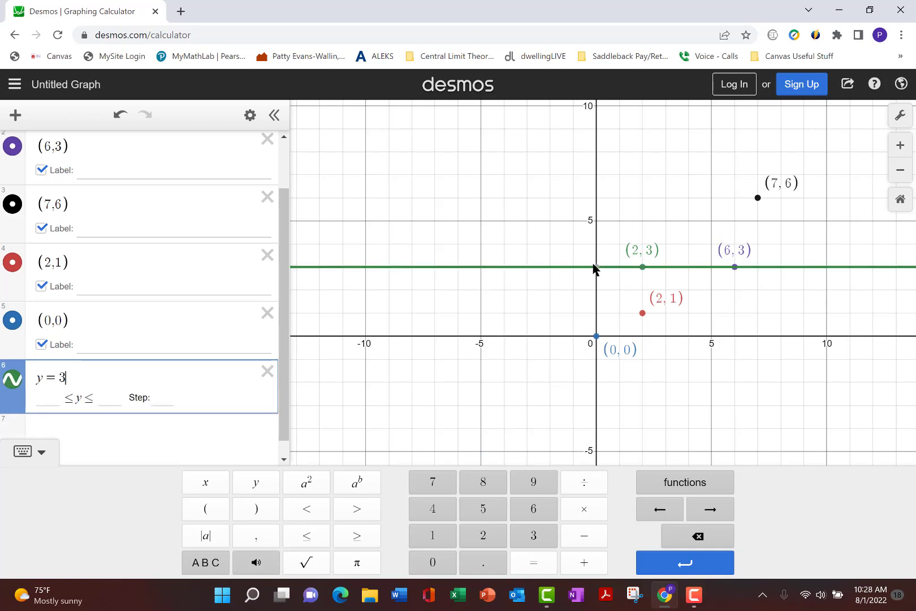
mouse_move(598, 267)
Step: Change the line y = 3 to the inequality y ≥ 3, and switch it to y ≤ 3
click(55, 377)
key(BackSpace)
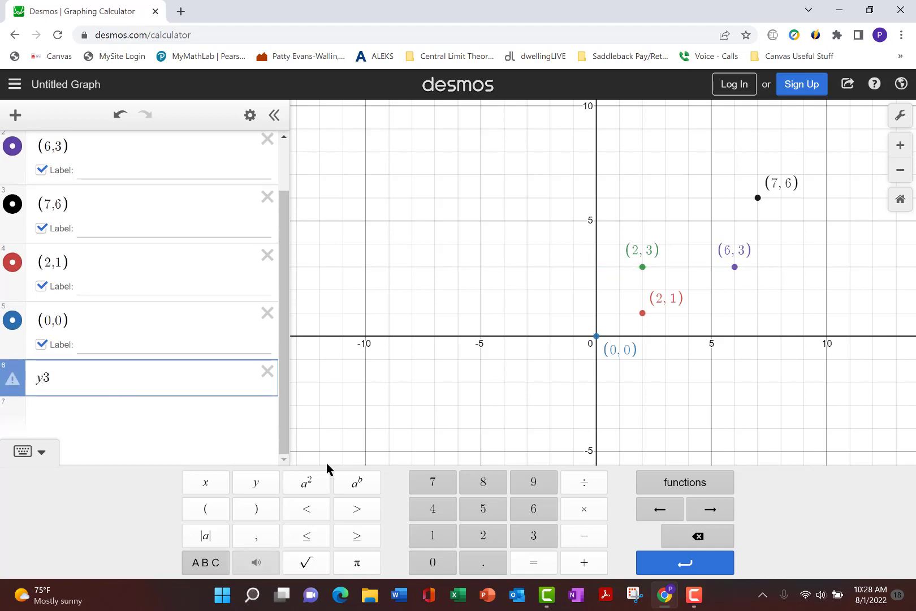
click(355, 540)
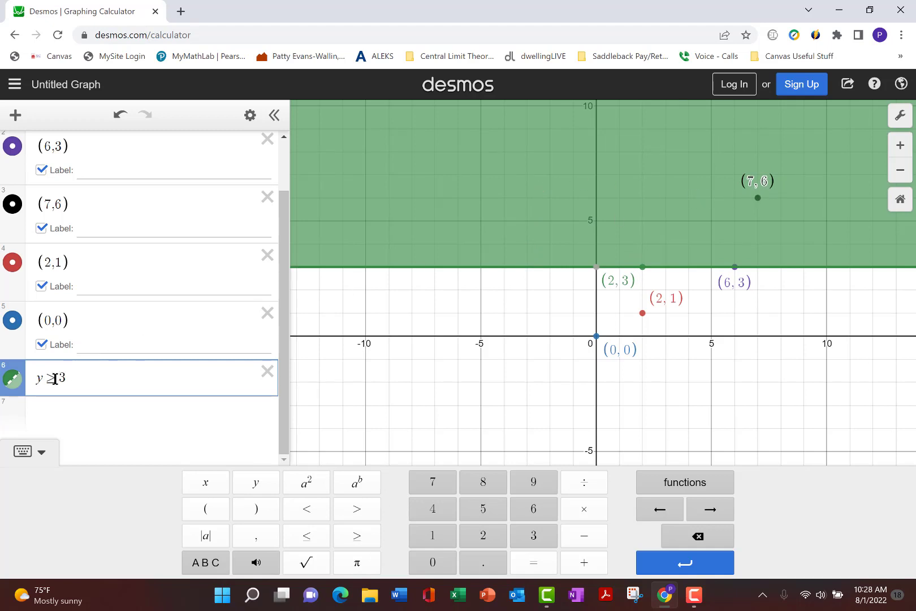
key(BackSpace)
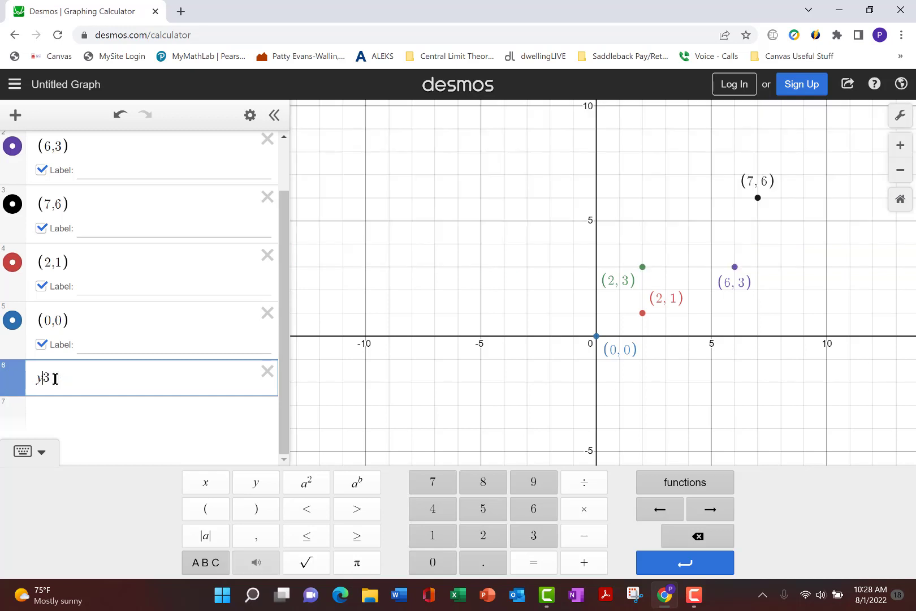
click(311, 541)
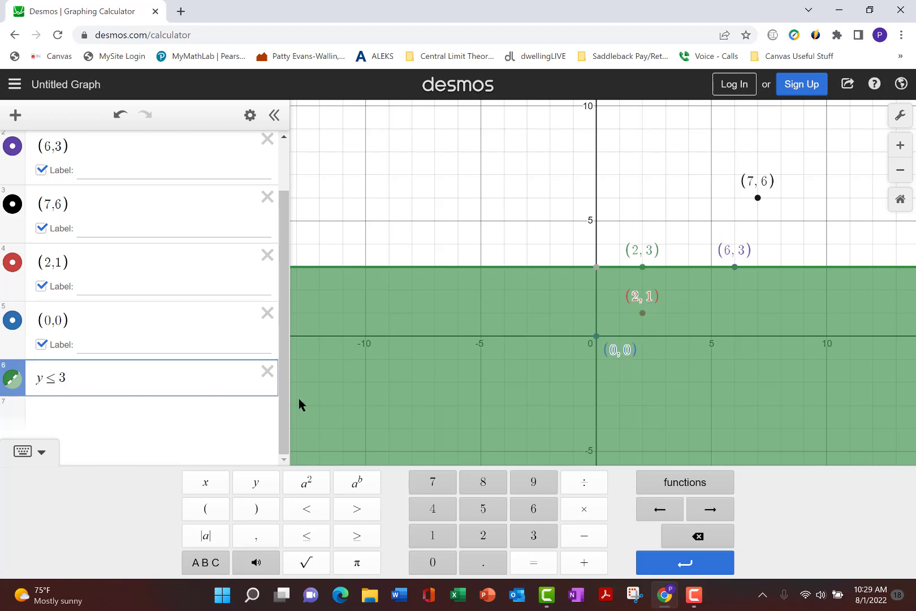
Step: Replace the inequality in the sixth expression with the line 2x + 4y = 16
click(89, 377)
key(BackSpace)
key(BackSpace)
key(BackSpace)
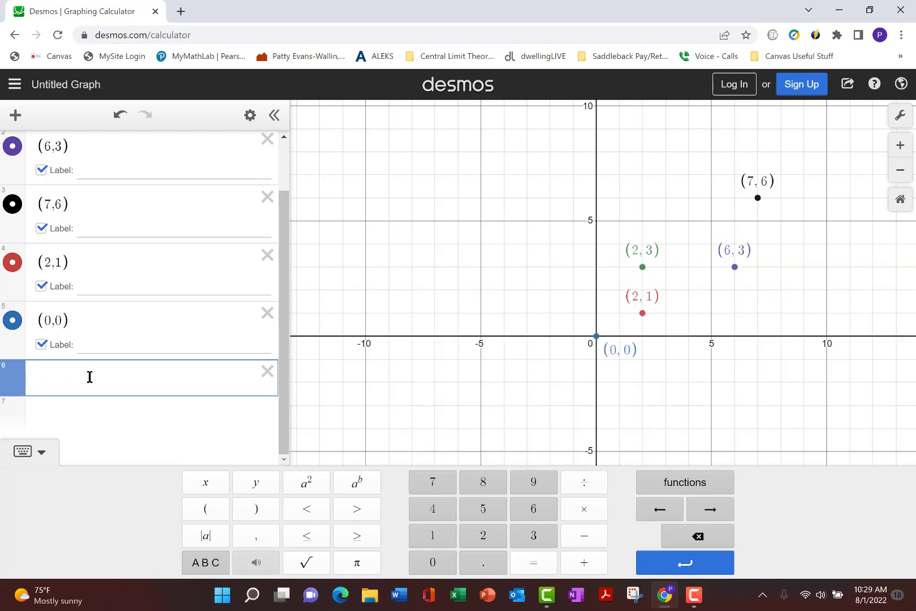
text(2x)
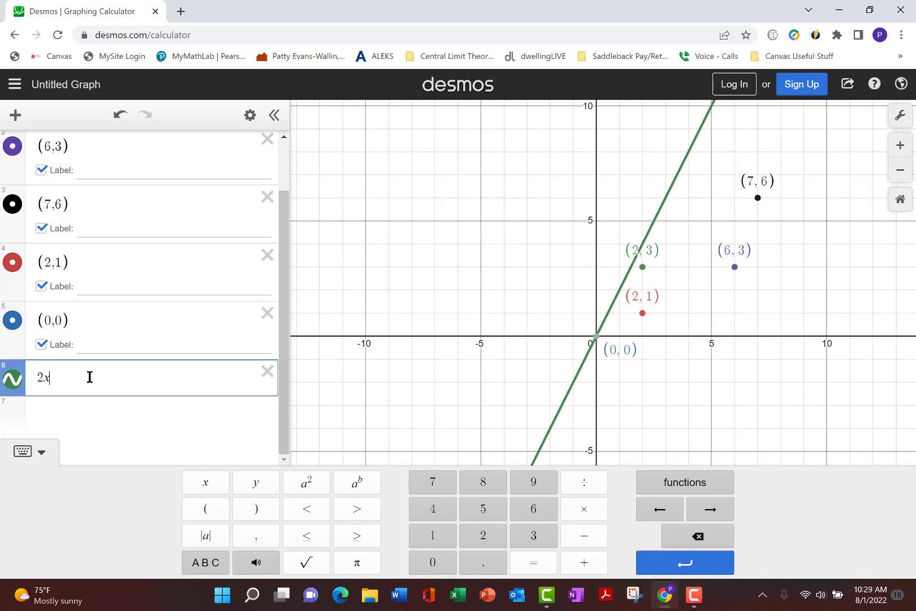
text( + 4y)
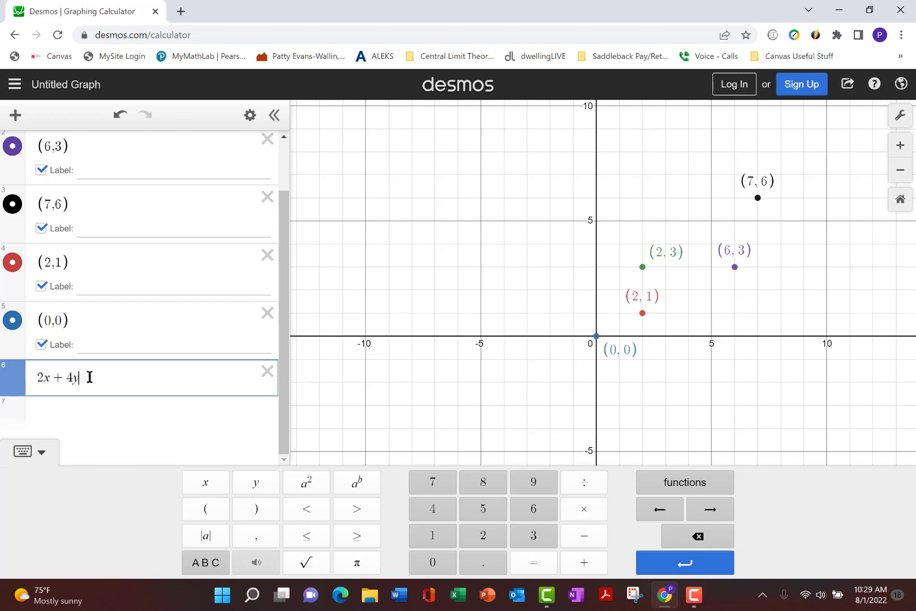
text( = 16)
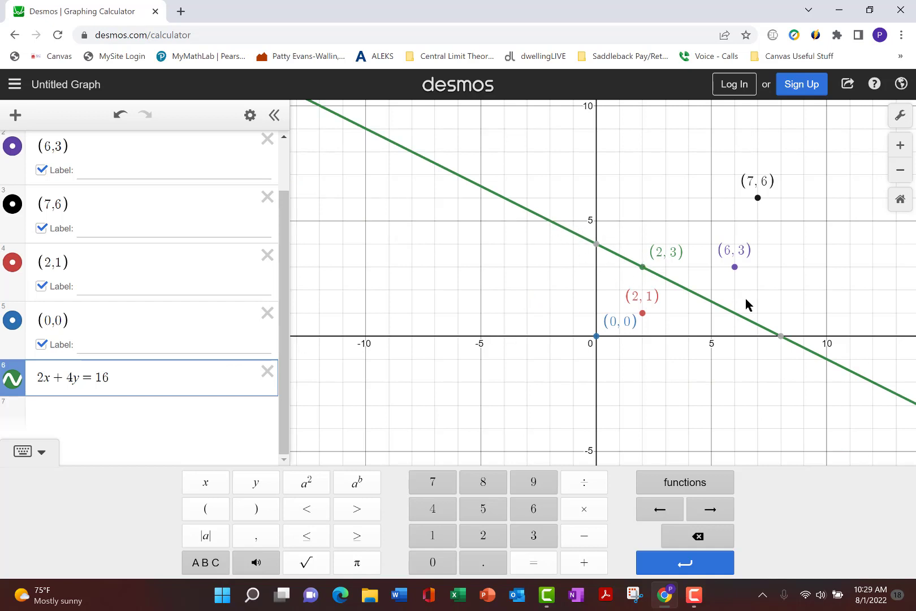
mouse_move(597, 247)
Step: Change the line's equation to the inequality 2x + 4y ≥ 16, and switch it to 2x + 4y ≤ 16
click(93, 378)
key(BackSpace)
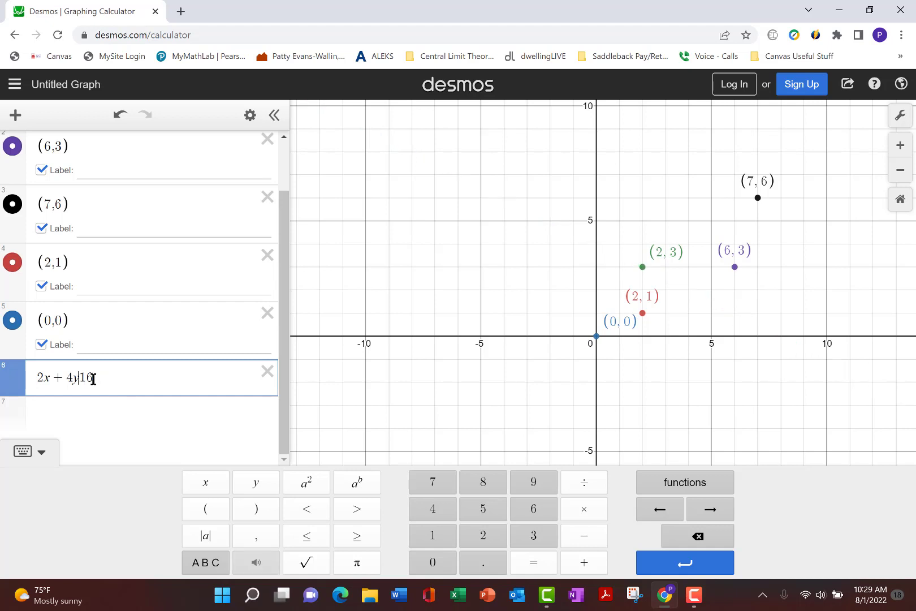
click(356, 536)
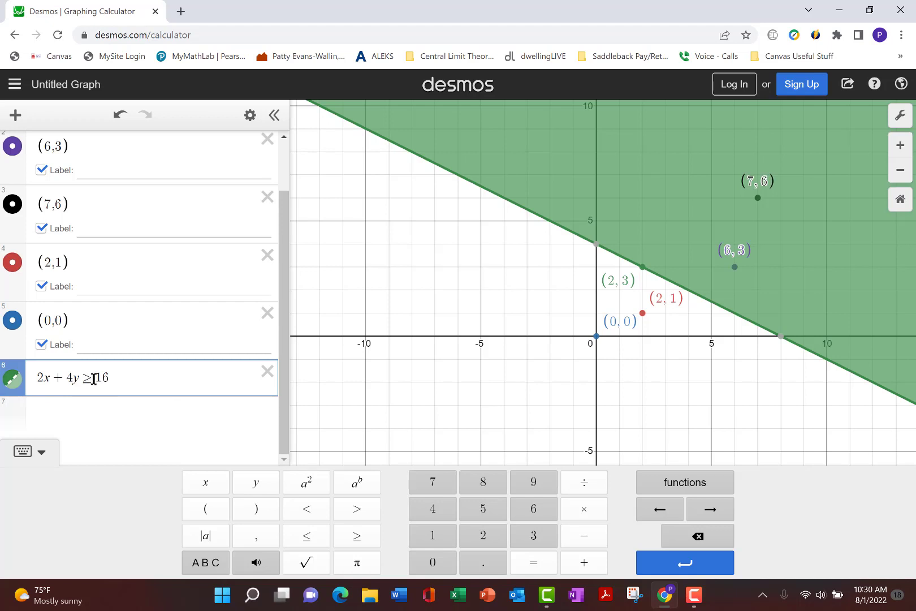
key(BackSpace)
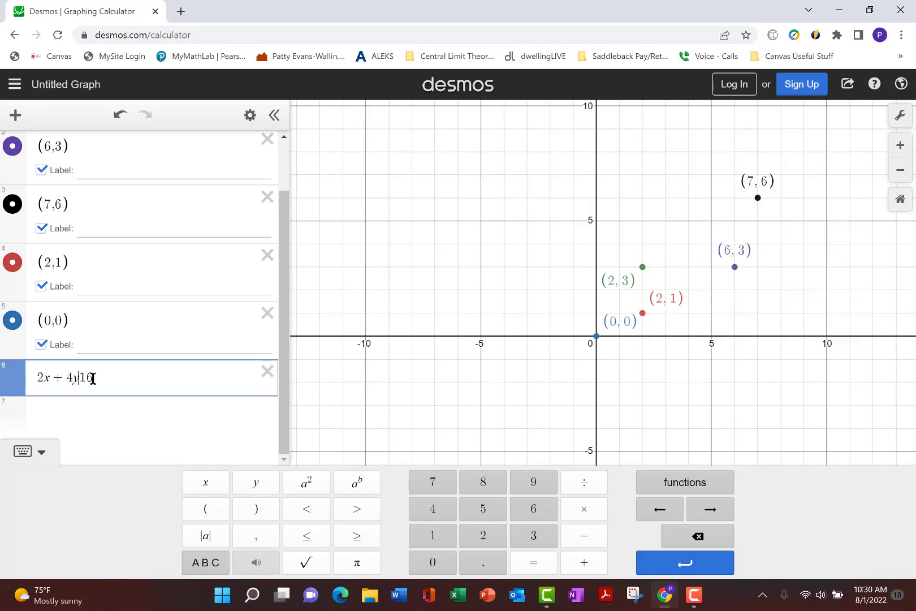
click(308, 538)
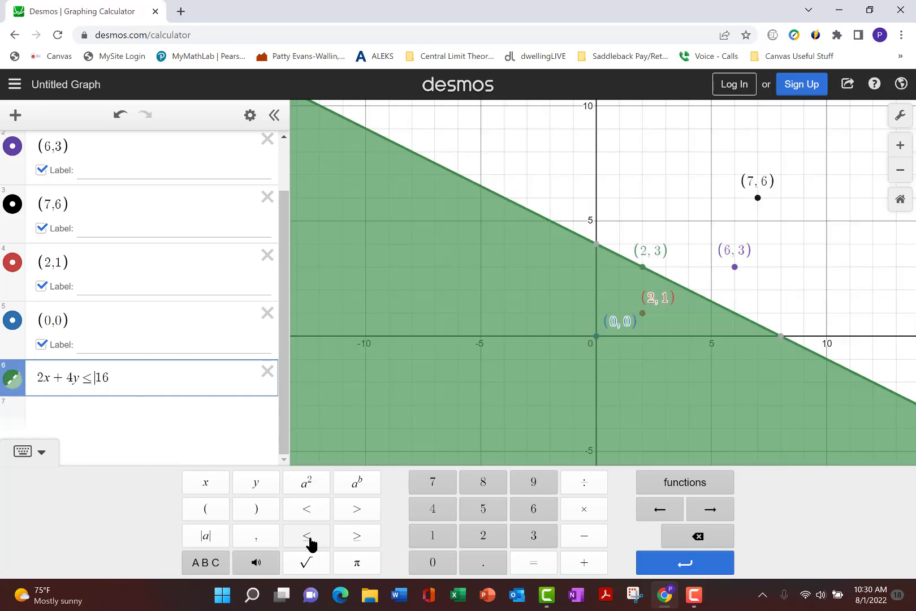